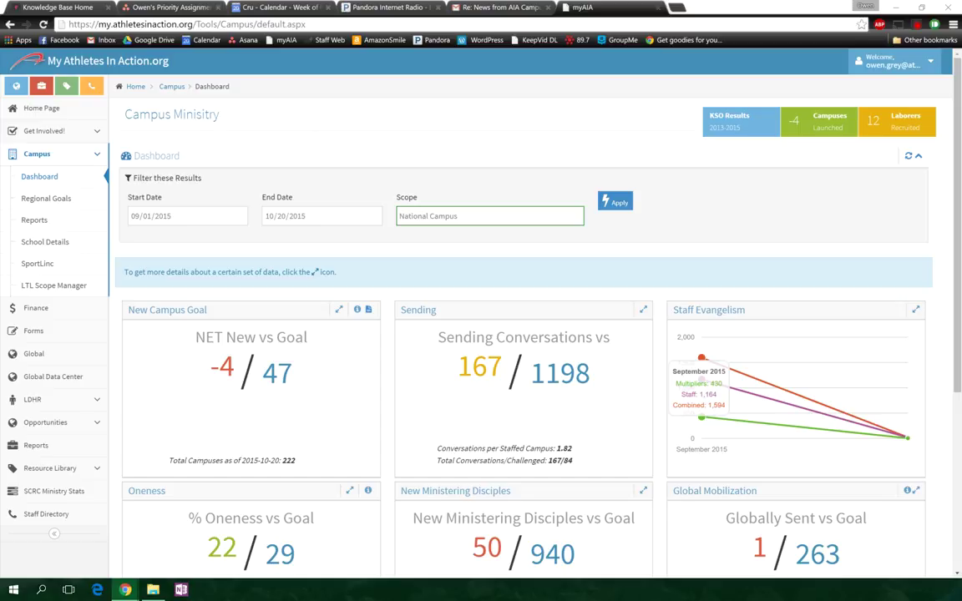
- Filter the campus dashboard to the Ball State Team scope and apply the filter
{"action": "scroll", "coordinate": [524, 334], "scroll_direction": "down", "scroll_amount": 2}
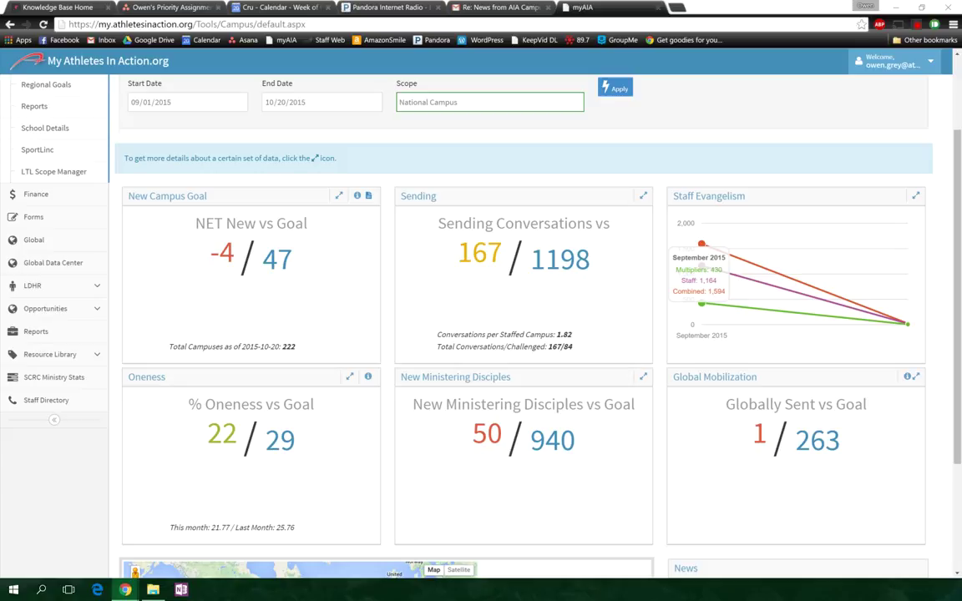
{"action": "key", "text": "ctrl+a"}
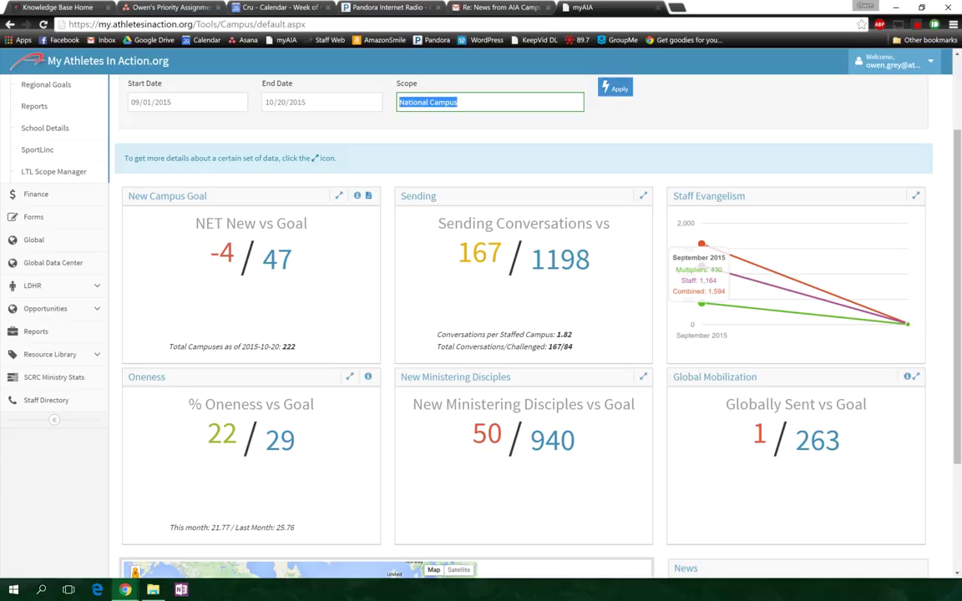
{"action": "type", "text": "Ball"}
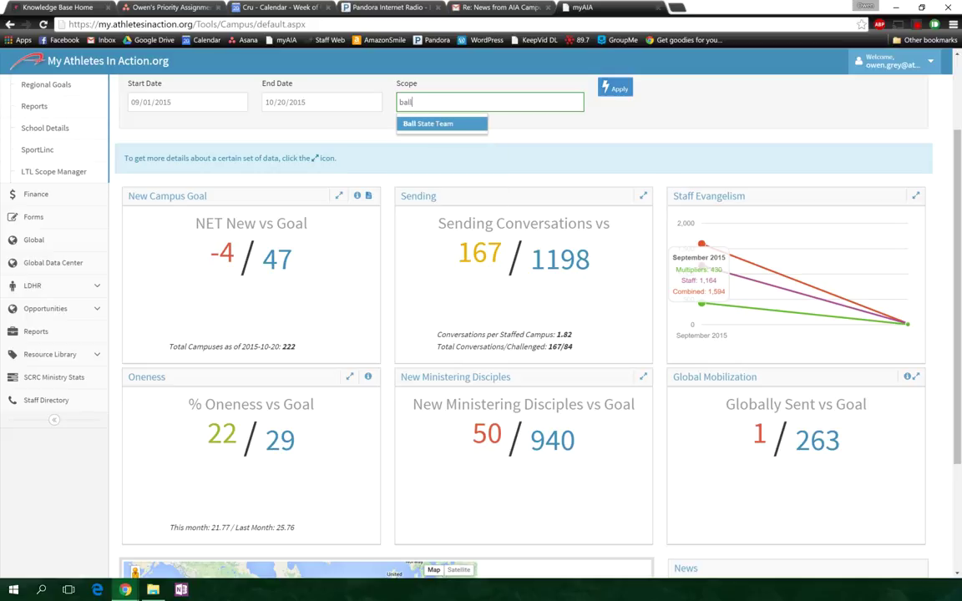
{"action": "key", "text": "Down"}
{"action": "key", "text": "Return"}
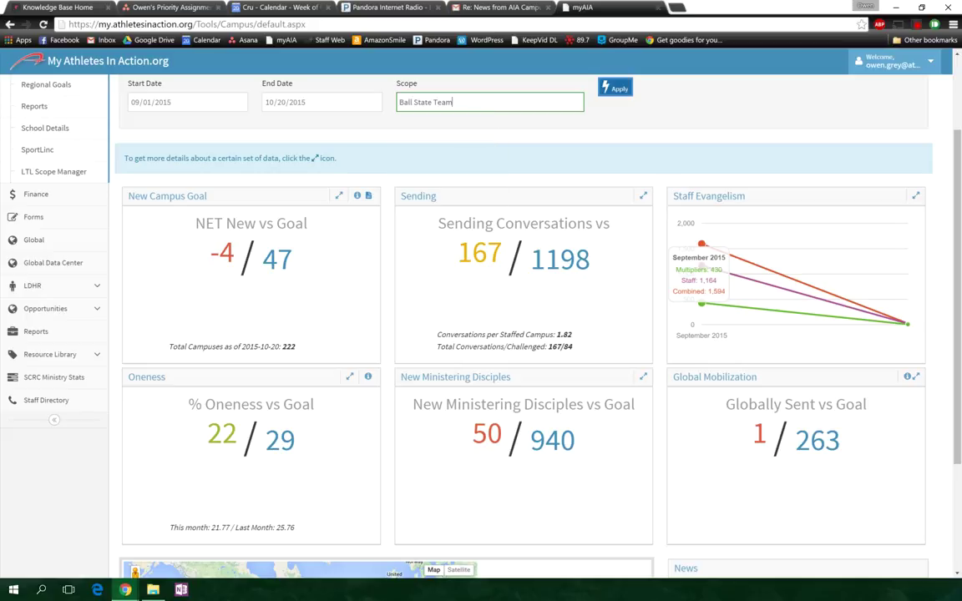
{"action": "left_click", "coordinate": [615, 88]}
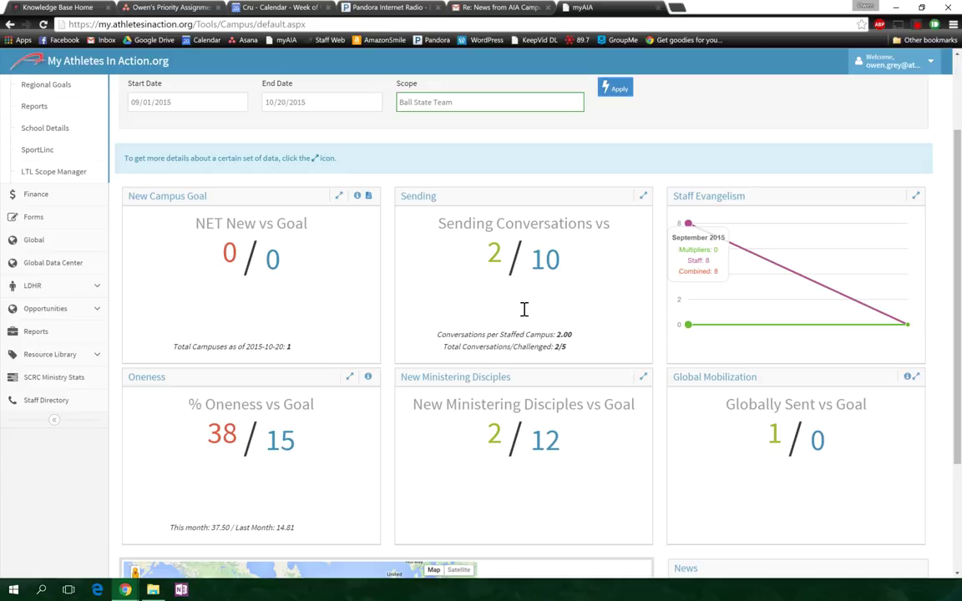
- Highlight the Ball State Team's current Oneness percentage and its goal to compare them
{"action": "left_click_drag", "start_coordinate": [525, 309], "coordinate": [471, 306]}
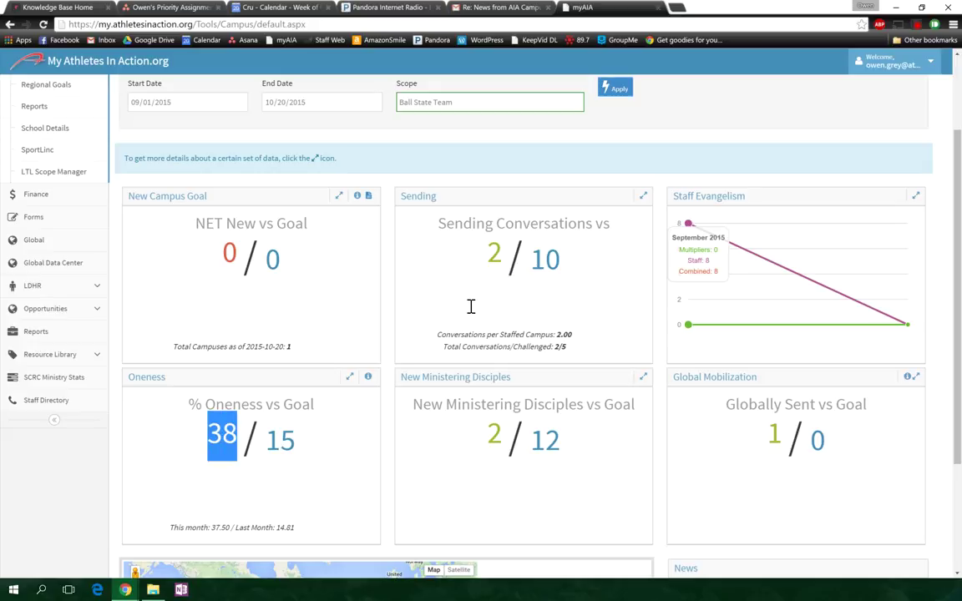
{"action": "left_click", "coordinate": [659, 209]}
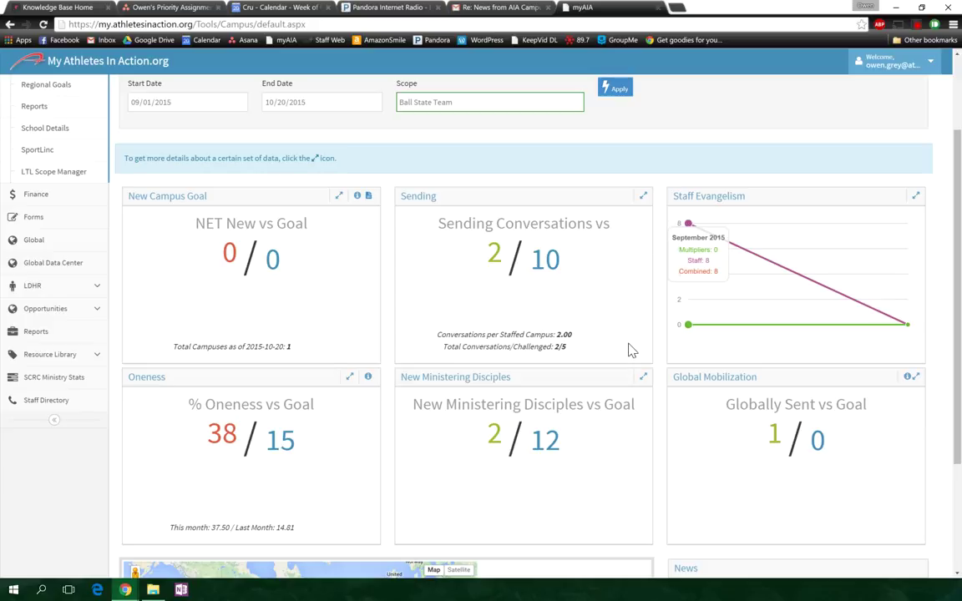
{"action": "left_click_drag", "start_coordinate": [629, 326], "coordinate": [582, 320]}
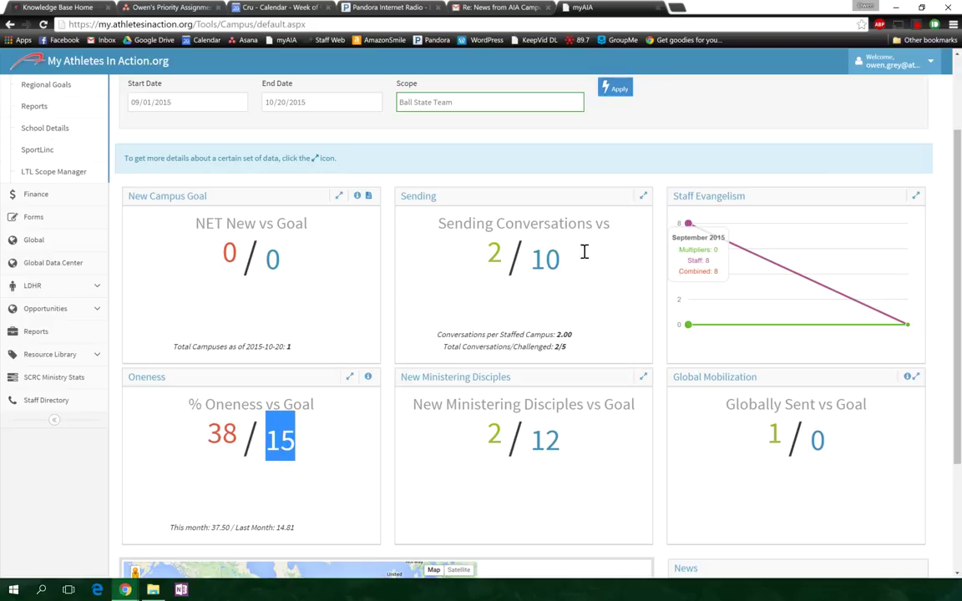
{"action": "left_click", "coordinate": [544, 201]}
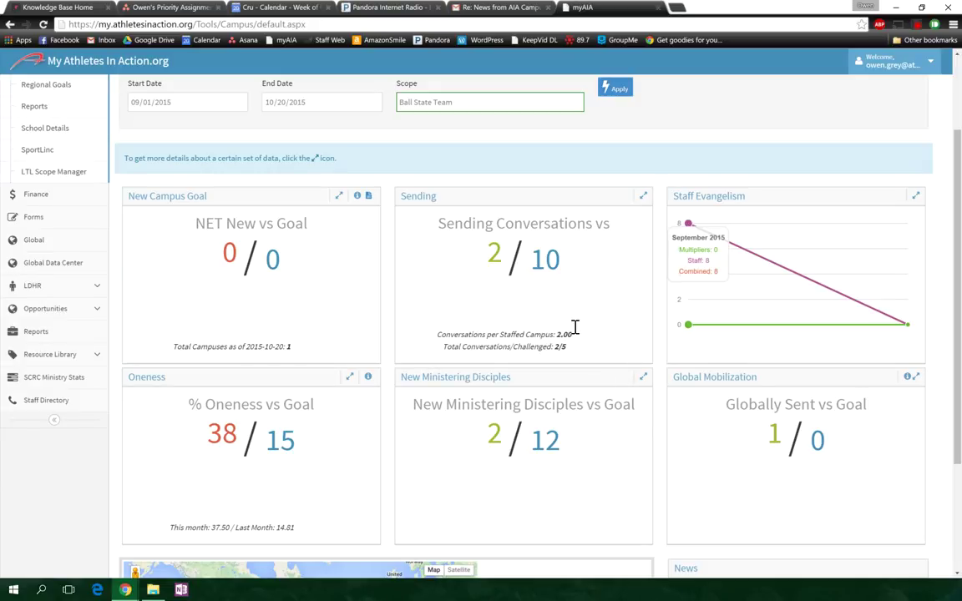
{"action": "left_click_drag", "start_coordinate": [575, 327], "coordinate": [616, 325]}
- Change the dashboard scope to Campus - Mid Atlantic and load its results
{"action": "left_click_drag", "start_coordinate": [451, 102], "coordinate": [399, 102]}
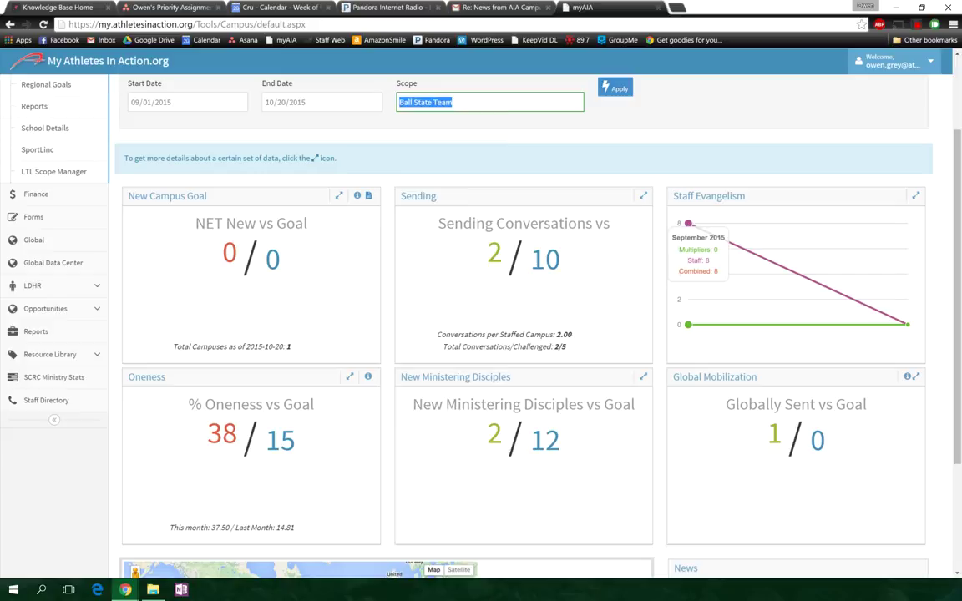
{"action": "type", "text": "mid"}
{"action": "key", "text": "Return"}
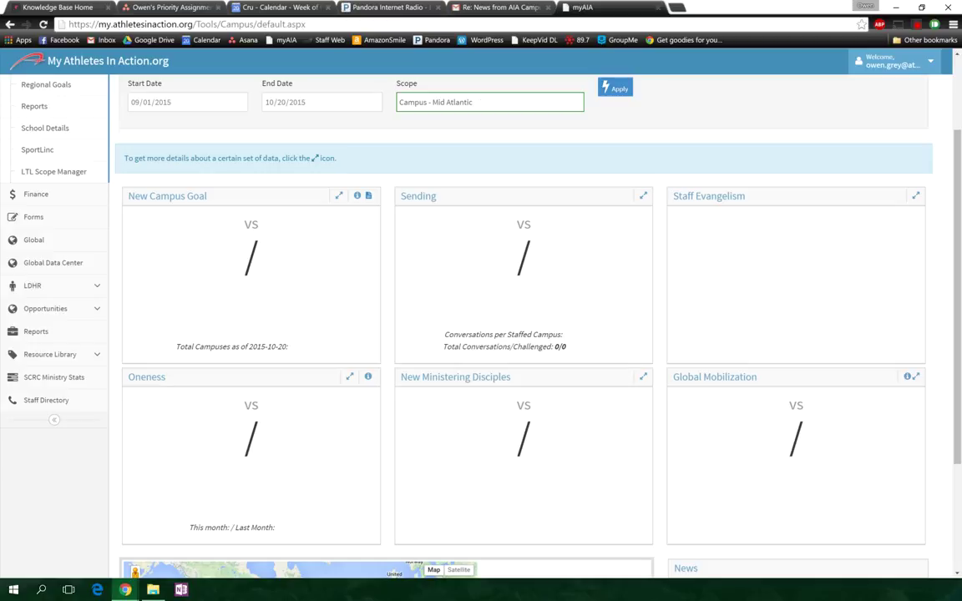
{"action": "key", "text": "Tab"}
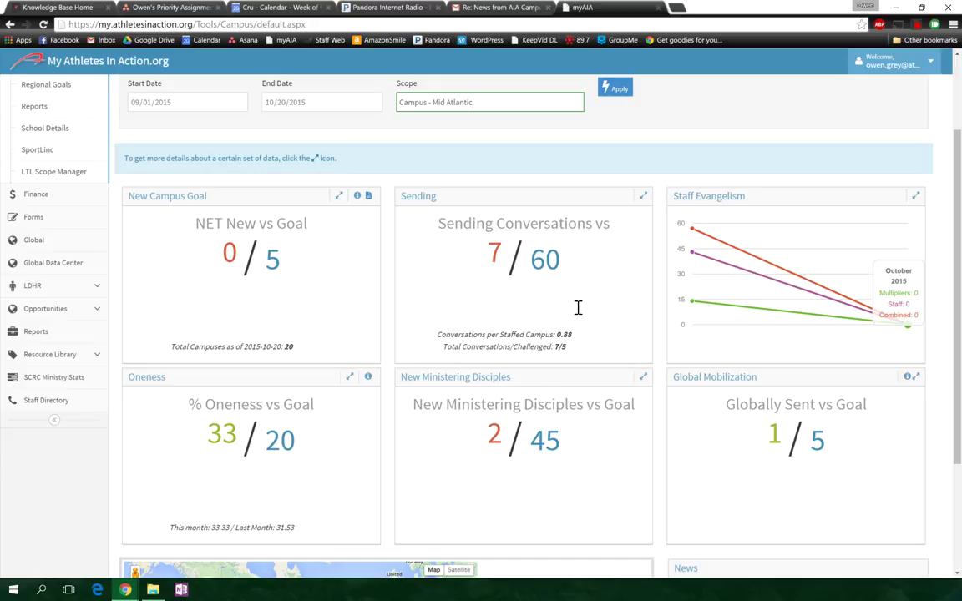
- Compare the Mid Atlantic Oneness goal with the current and last month's percentages by highlighting each figure
{"action": "double_click", "coordinate": [620, 321]}
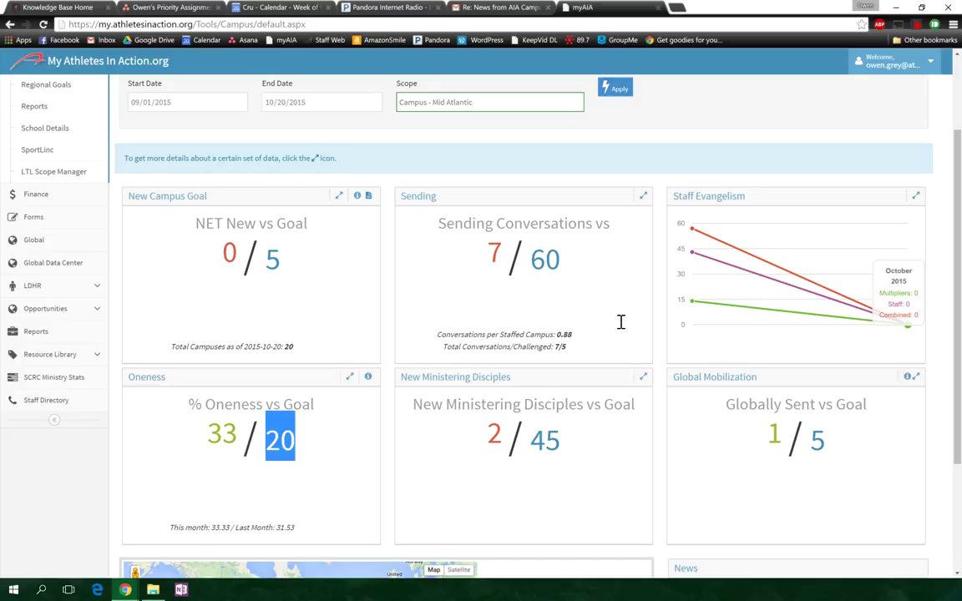
{"action": "left_click", "coordinate": [565, 316]}
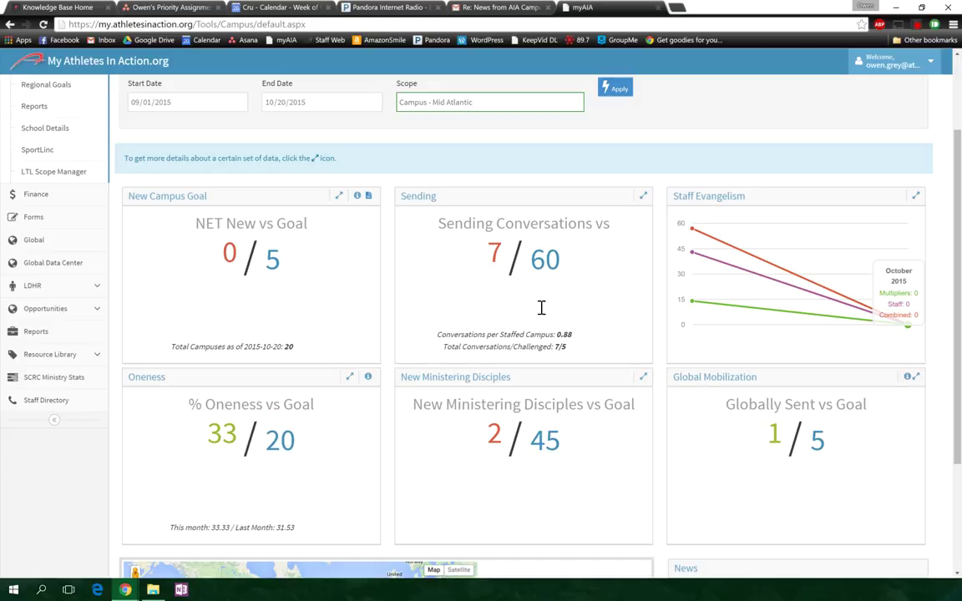
{"action": "double_click", "coordinate": [469, 304]}
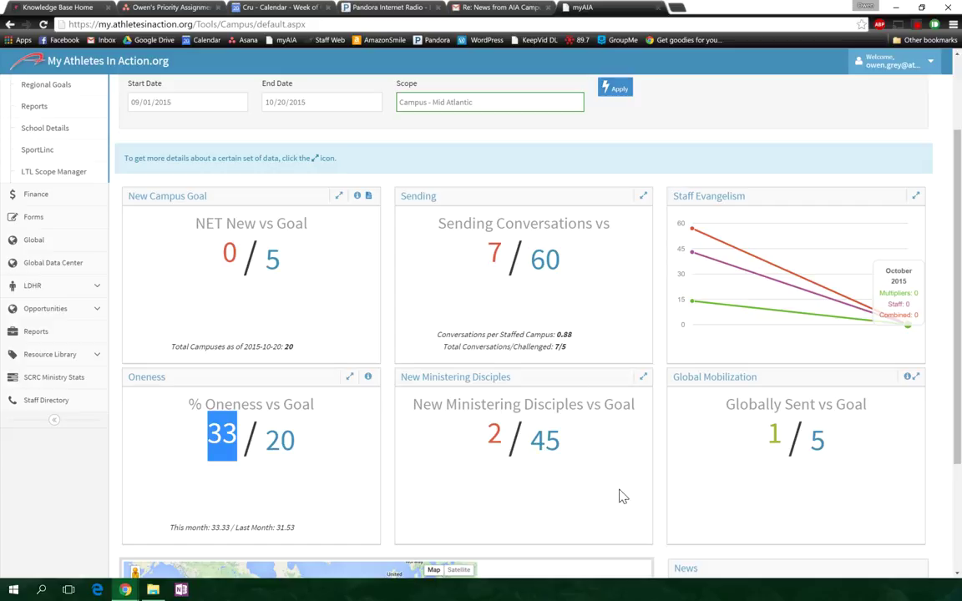
{"action": "left_click_drag", "start_coordinate": [620, 470], "coordinate": [595, 470]}
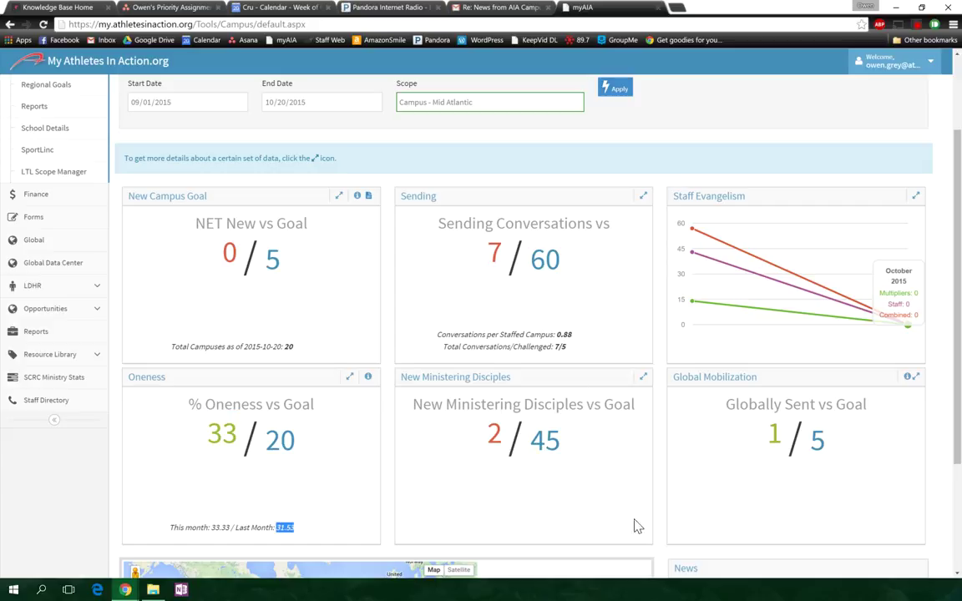
{"action": "left_click", "coordinate": [667, 398]}
- Change the dashboard scope to ASU Team and load its results
{"action": "left_click_drag", "start_coordinate": [474, 102], "coordinate": [398, 102]}
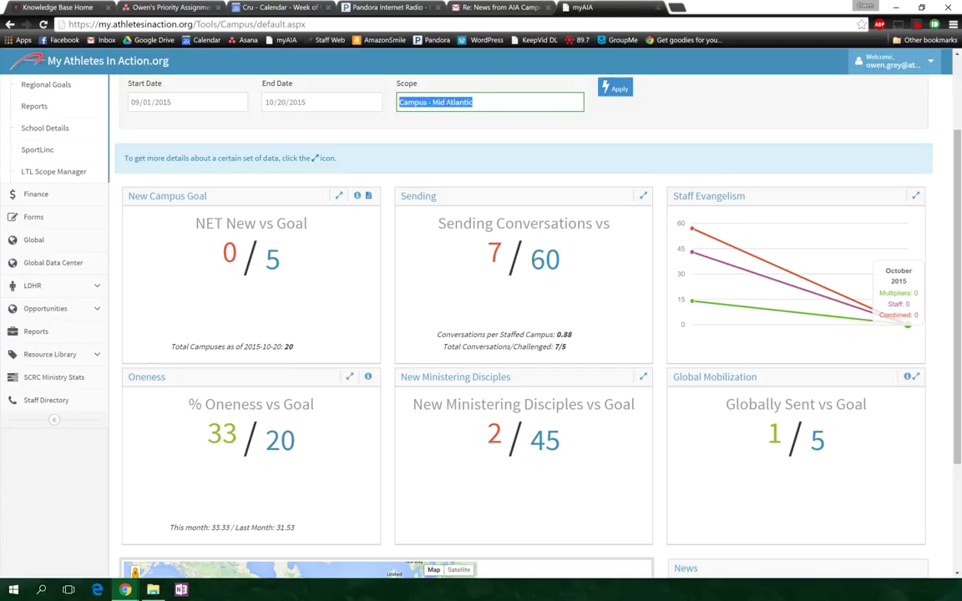
{"action": "type", "text": "asu"}
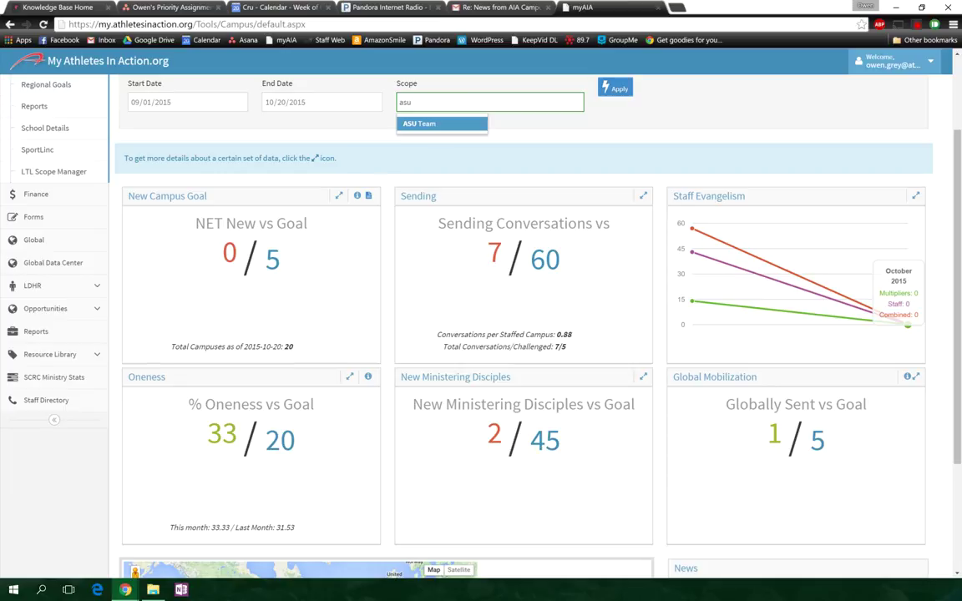
{"action": "key", "text": "Down"}
{"action": "key", "text": "Return"}
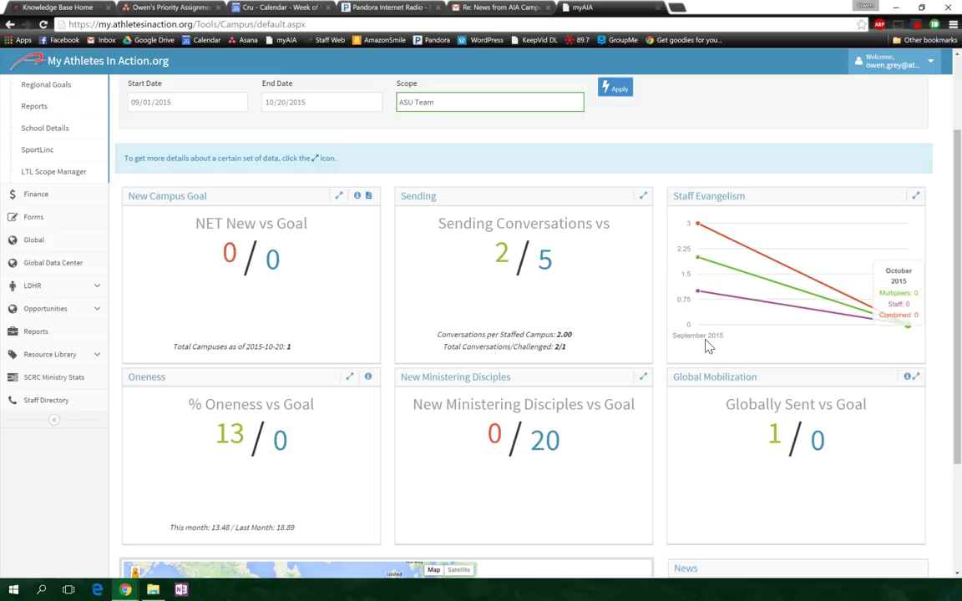
- Examine the ASU Team's Oneness goal, Sending Conversations against goal, and New Ministering Disciples count by highlighting the figures
{"action": "double_click", "coordinate": [600, 316]}
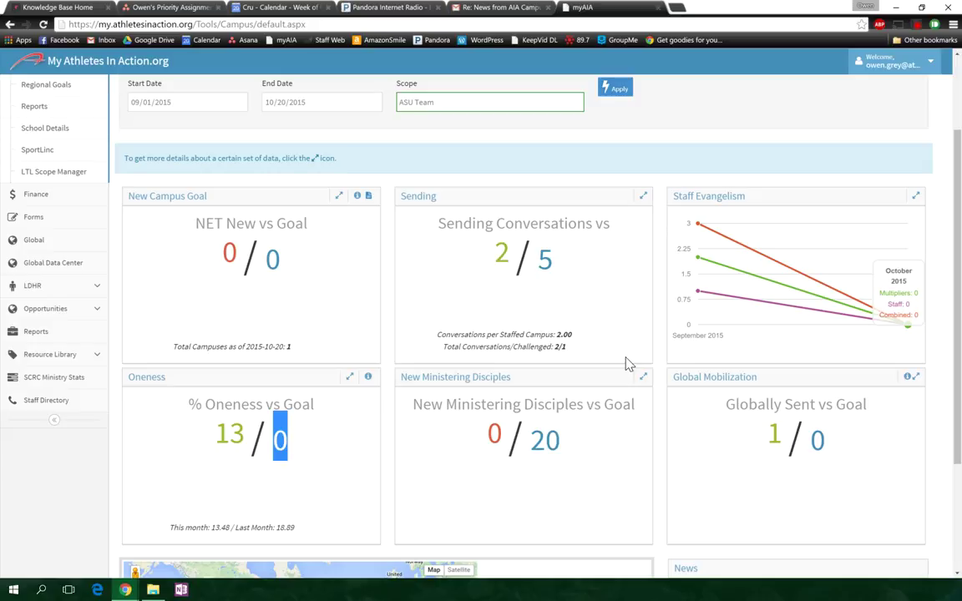
{"action": "left_click", "coordinate": [623, 316]}
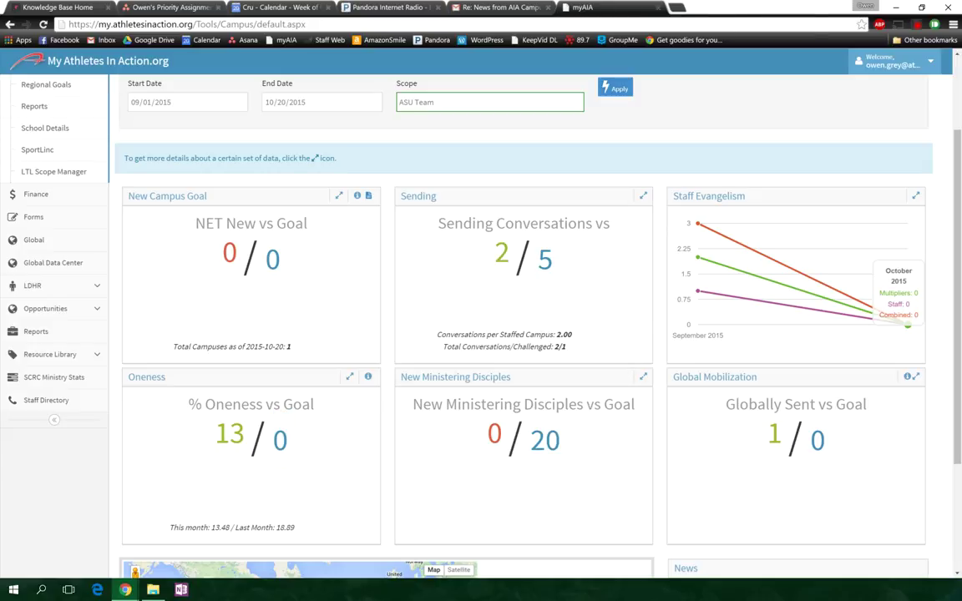
{"action": "double_click", "coordinate": [545, 259]}
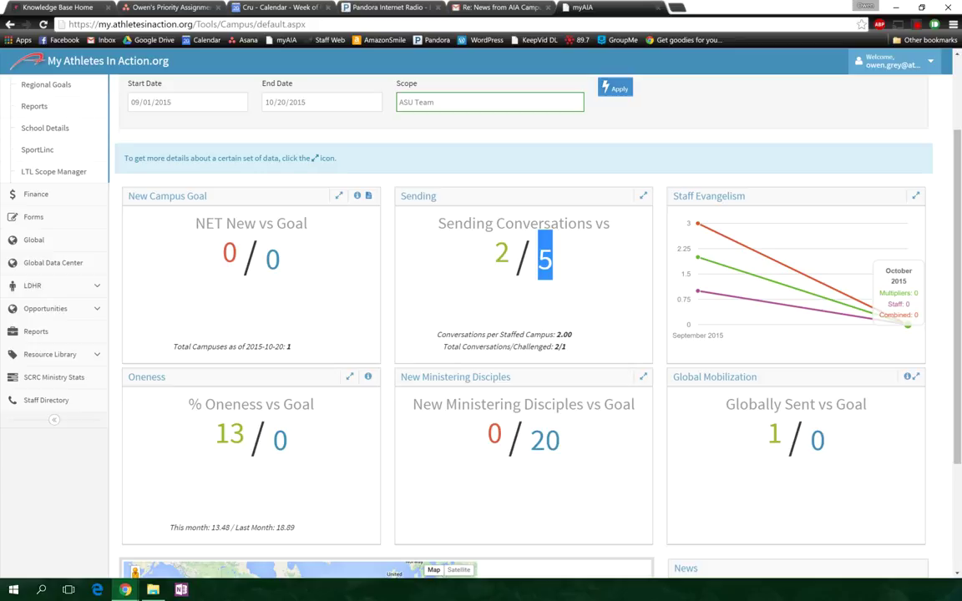
{"action": "double_click", "coordinate": [501, 254]}
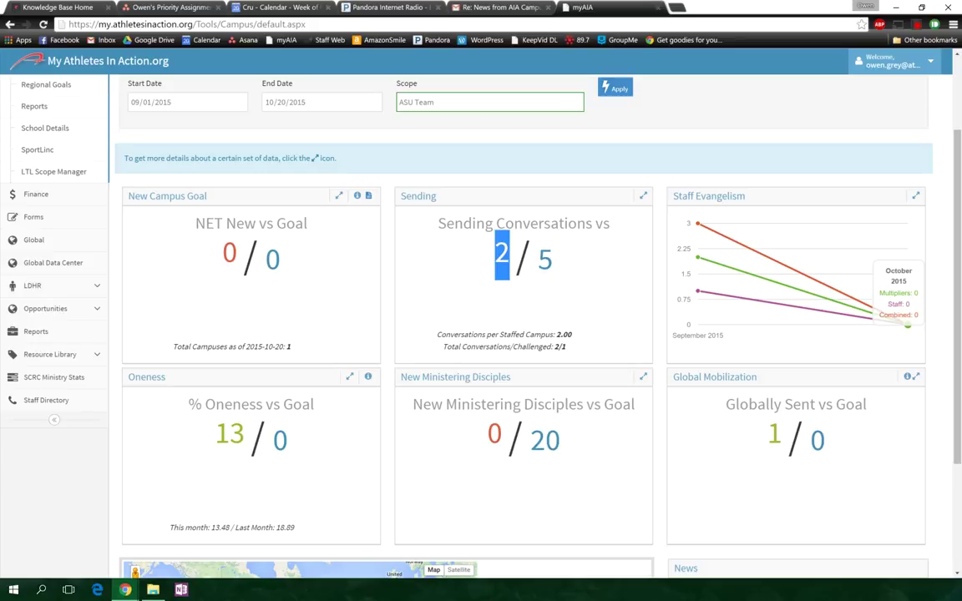
{"action": "double_click", "coordinate": [544, 258]}
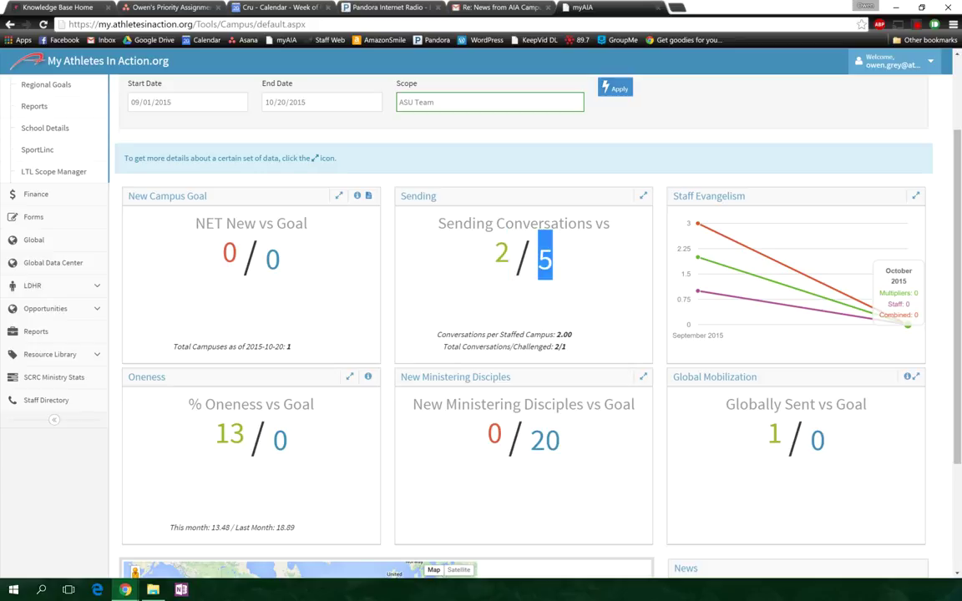
{"action": "left_click", "coordinate": [491, 229]}
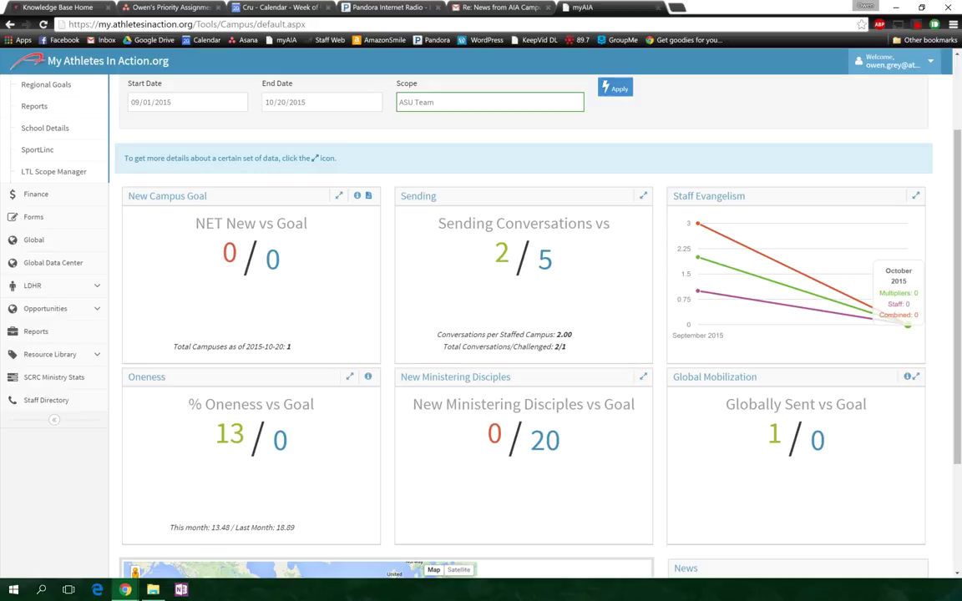
{"action": "double_click", "coordinate": [494, 435]}
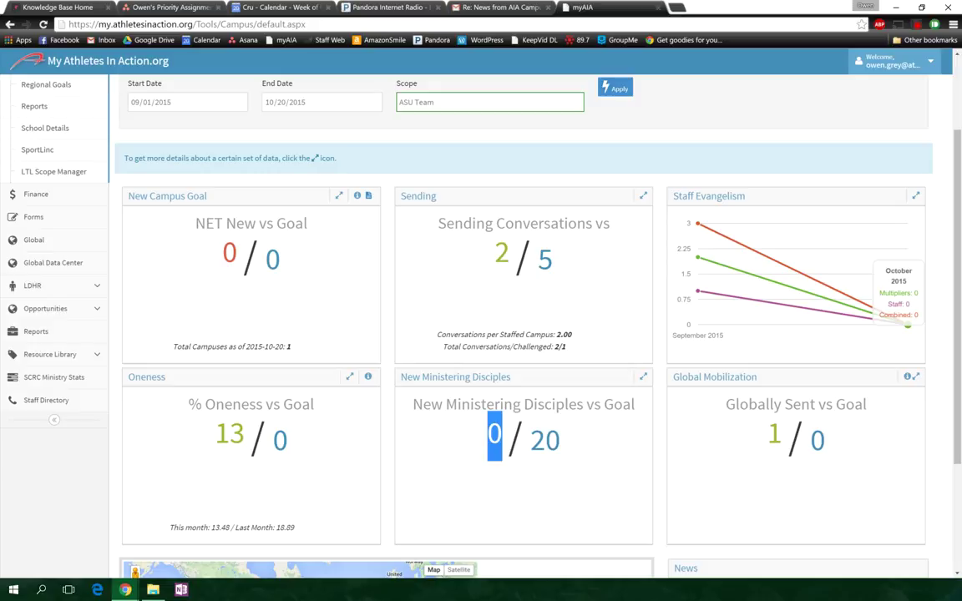
{"action": "left_click", "coordinate": [494, 434]}
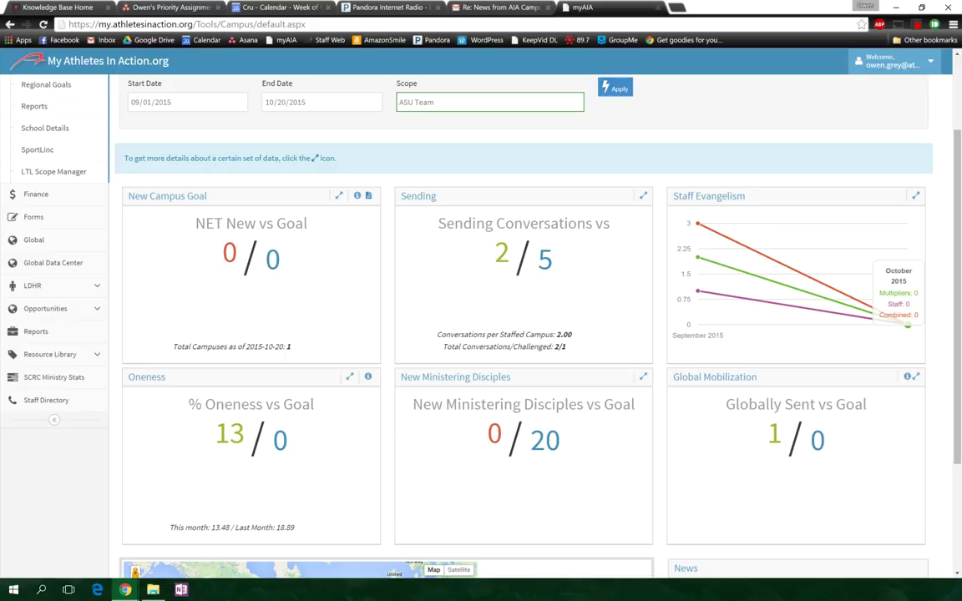
- Change the dashboard scope to Campus - Southeast and load its results
{"action": "key", "text": "ctrl+a"}
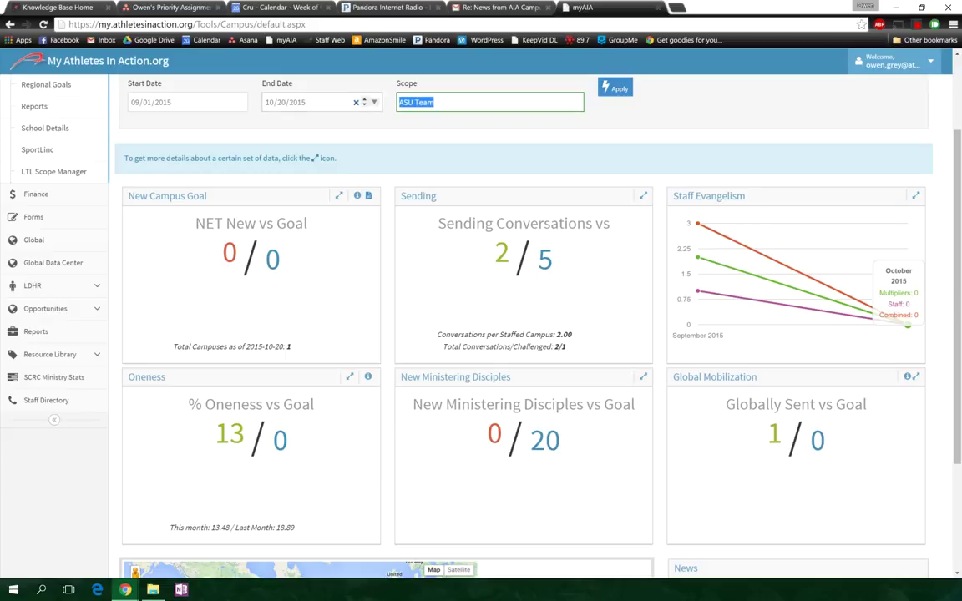
{"action": "type", "text": "southeast"}
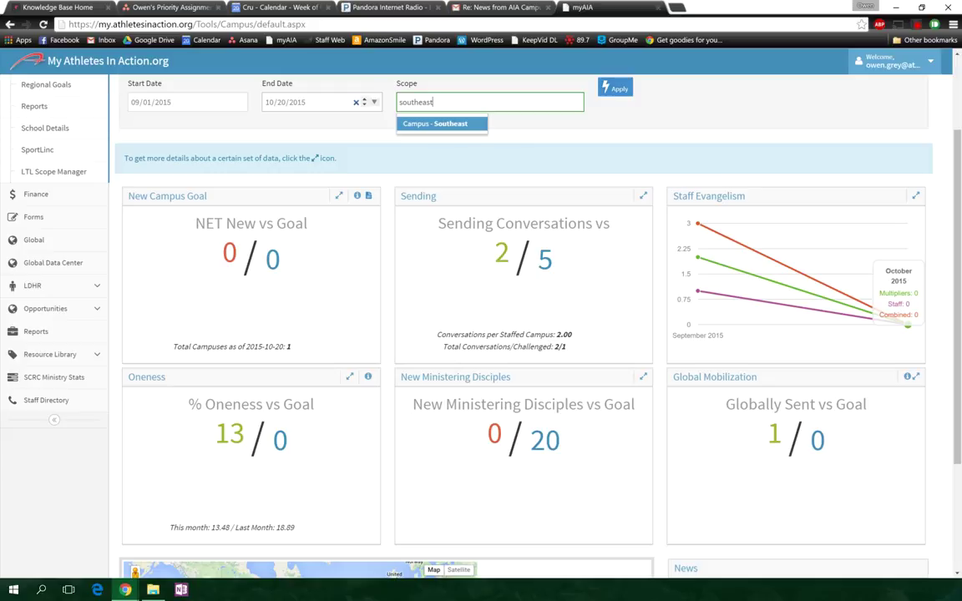
{"action": "key", "text": "Return"}
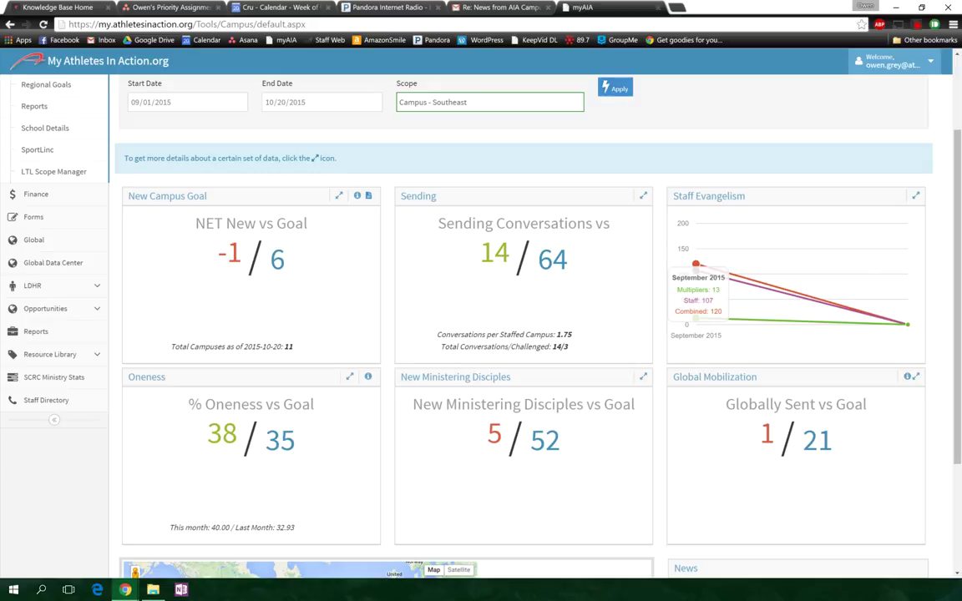
- Compare the Southeast region's New Ministering Disciples count with its goal by highlighting both figures
{"action": "double_click", "coordinate": [494, 434]}
{"action": "left_click_drag", "start_coordinate": [530, 440], "coordinate": [560, 440]}
{"action": "left_click", "coordinate": [545, 440]}
{"action": "left_click_drag", "start_coordinate": [531, 440], "coordinate": [560, 440]}
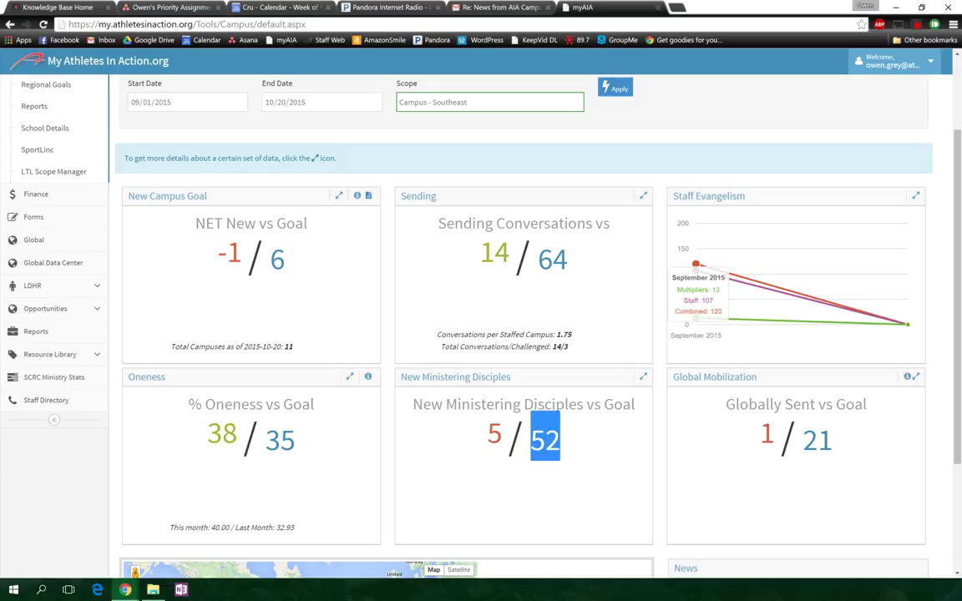
{"action": "left_click", "coordinate": [545, 440]}
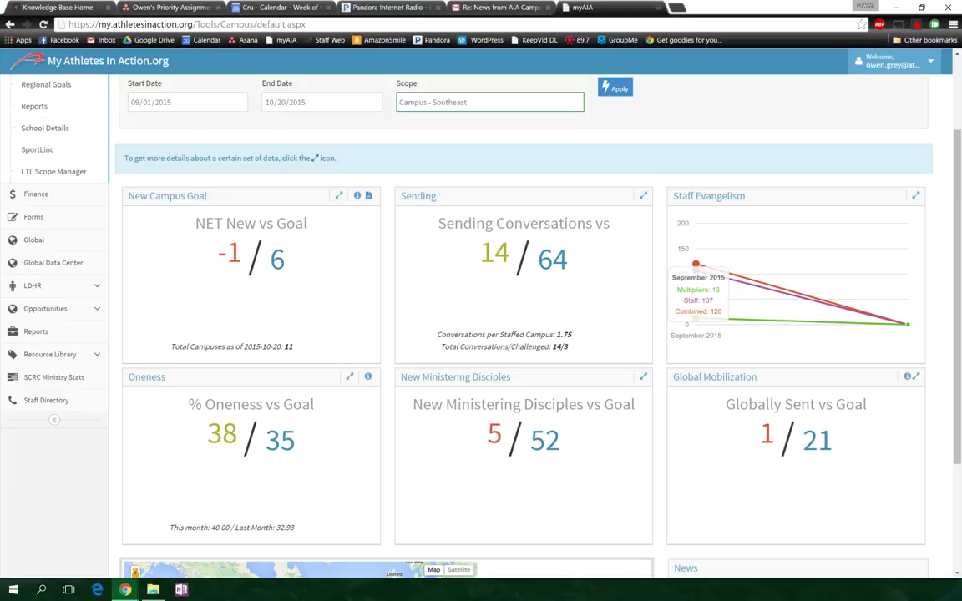
{"action": "scroll", "coordinate": [481, 334], "scroll_direction": "up", "scroll_amount": 2}
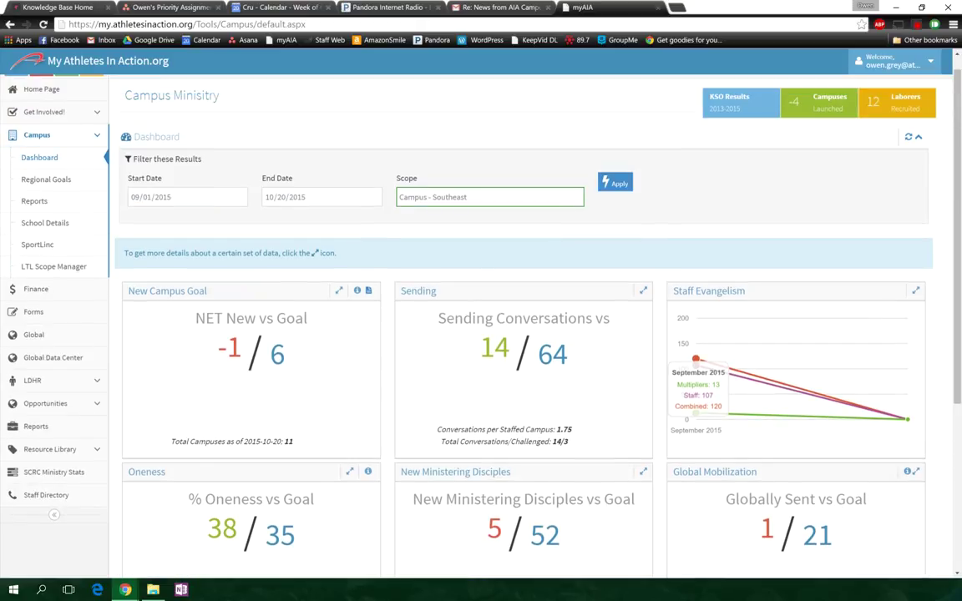